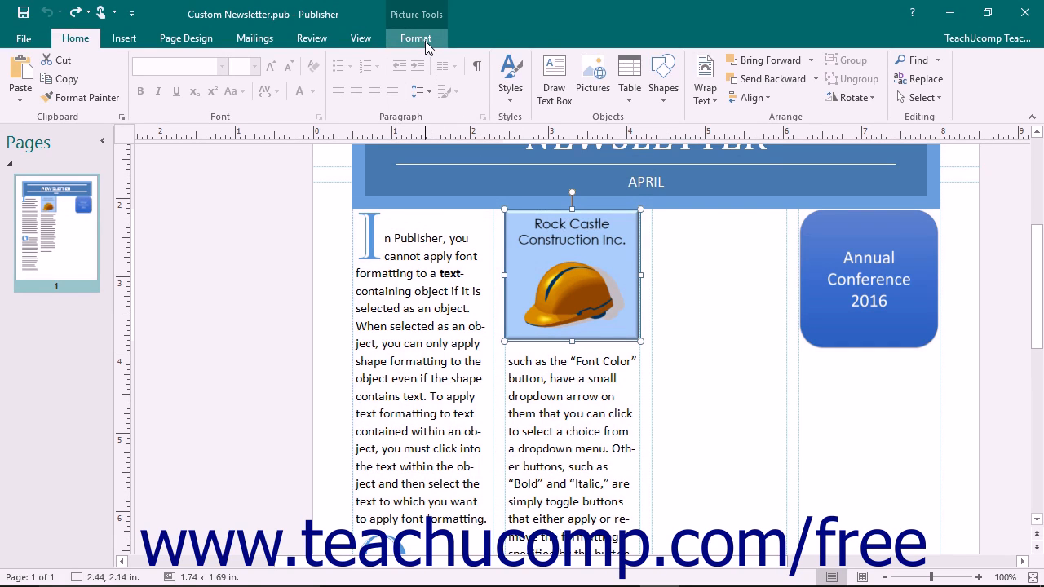
View the available sources for inserting pictures and close the choices without inserting one.
click(425, 41)
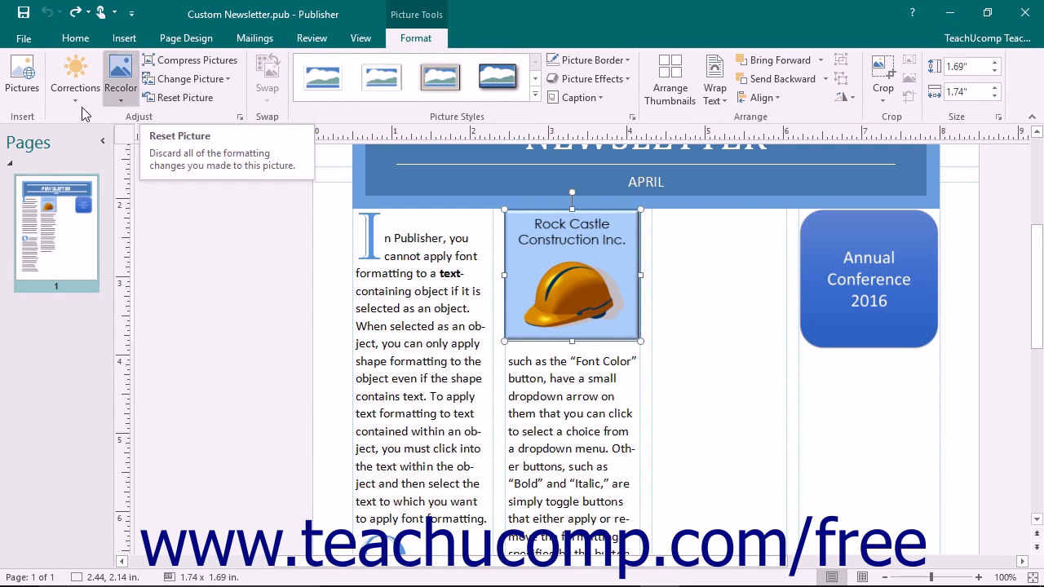
click(20, 89)
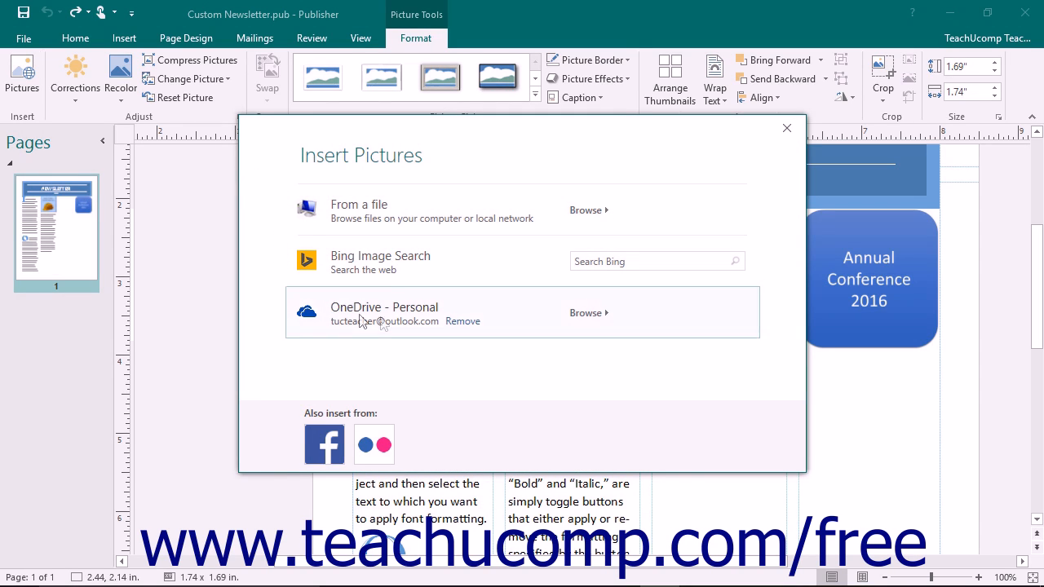
click(787, 128)
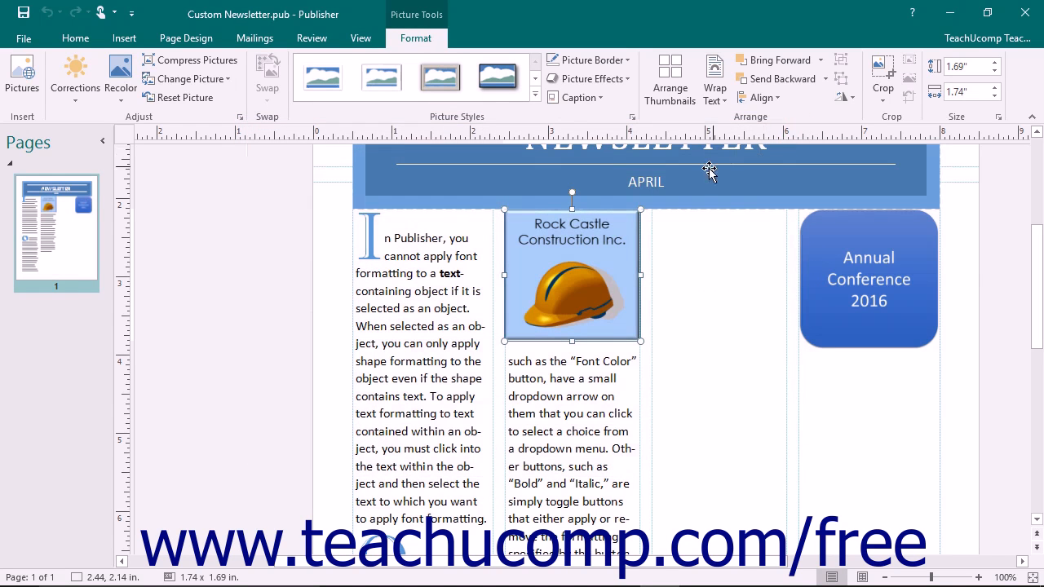
click(145, 118)
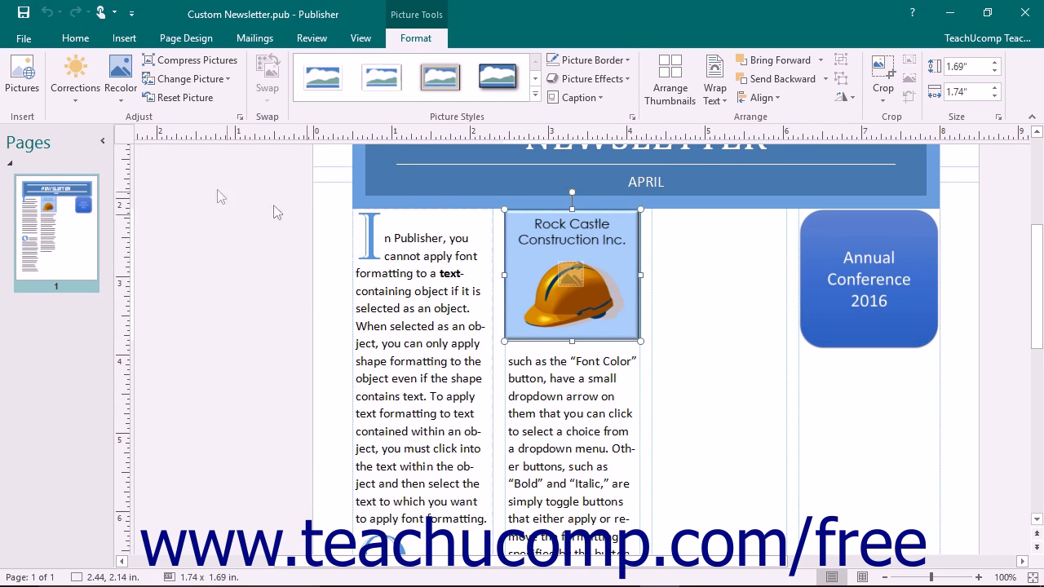
Examine the brightness and contrast presets and the detailed correction options for the Rock Castle picture without applying any.
click(76, 81)
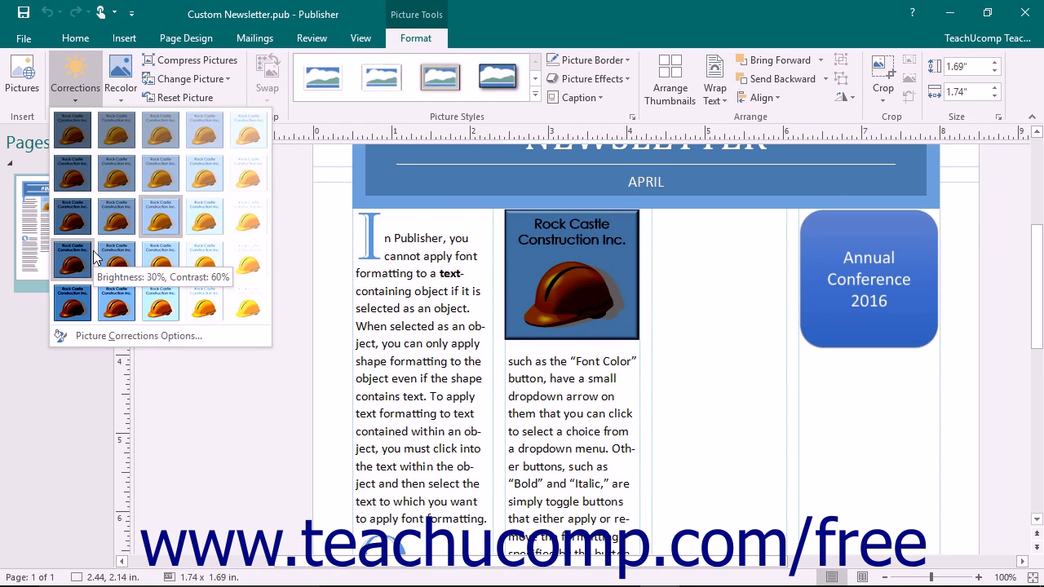
click(157, 340)
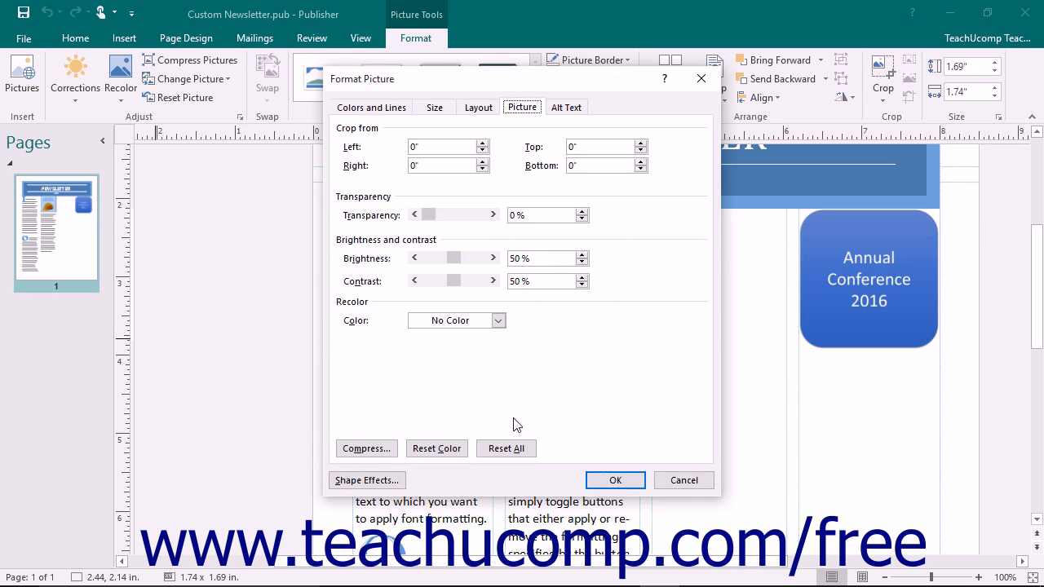
click(700, 481)
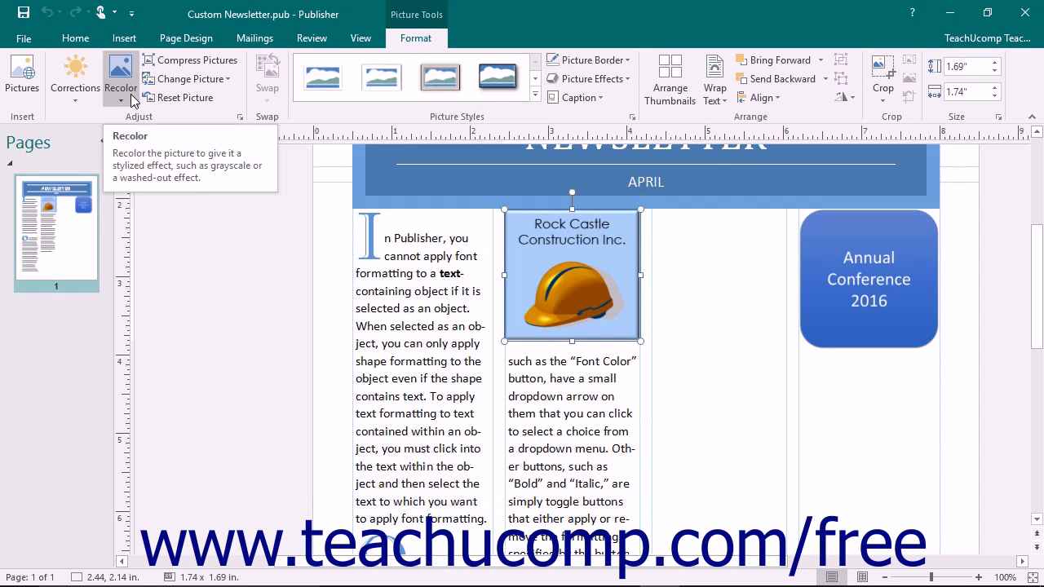
Recolor the Rock Castle picture with a light pink scheme colour variation.
click(132, 96)
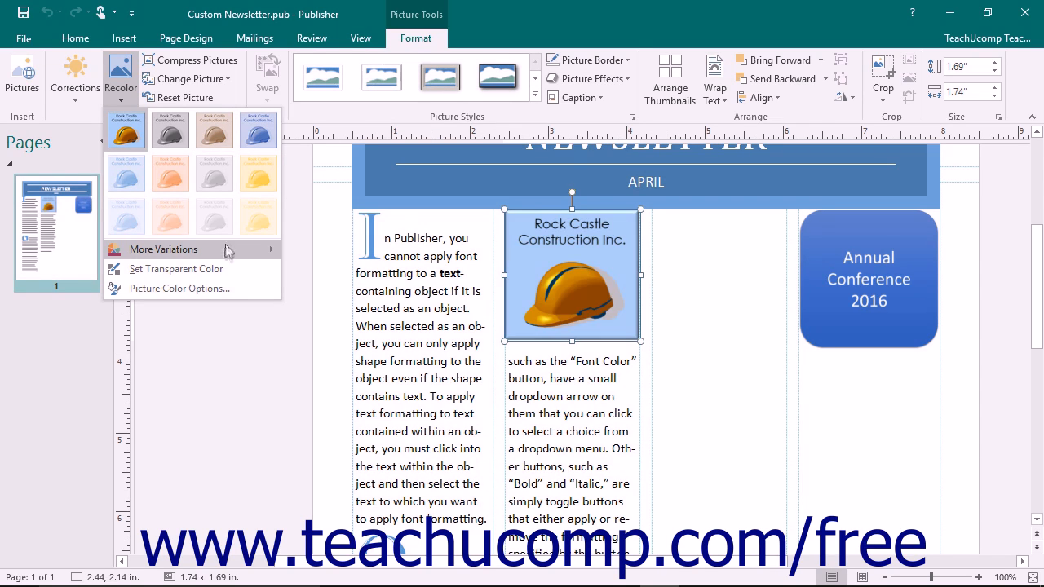
mouse_move(225, 249)
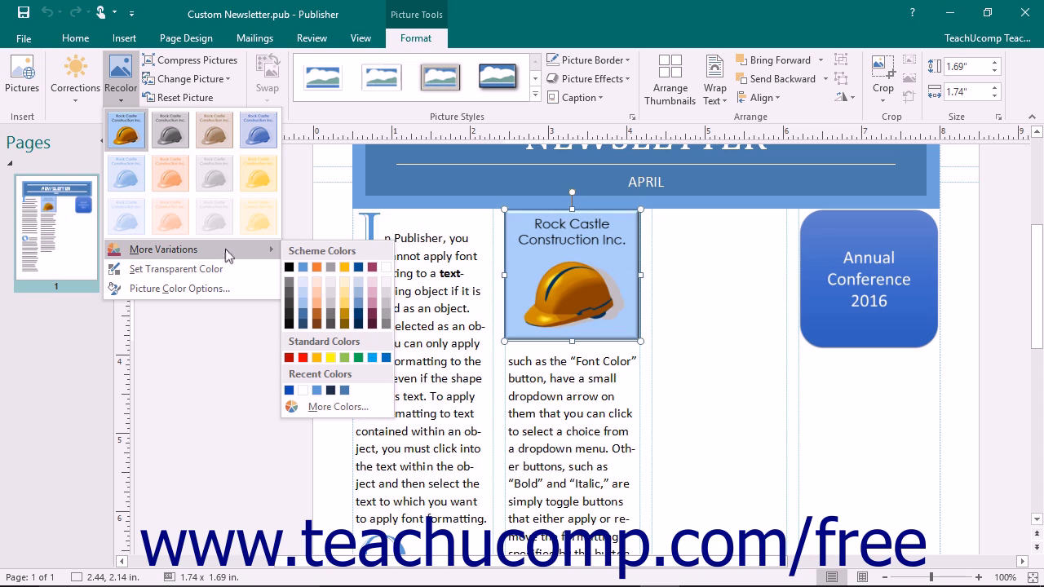
click(372, 281)
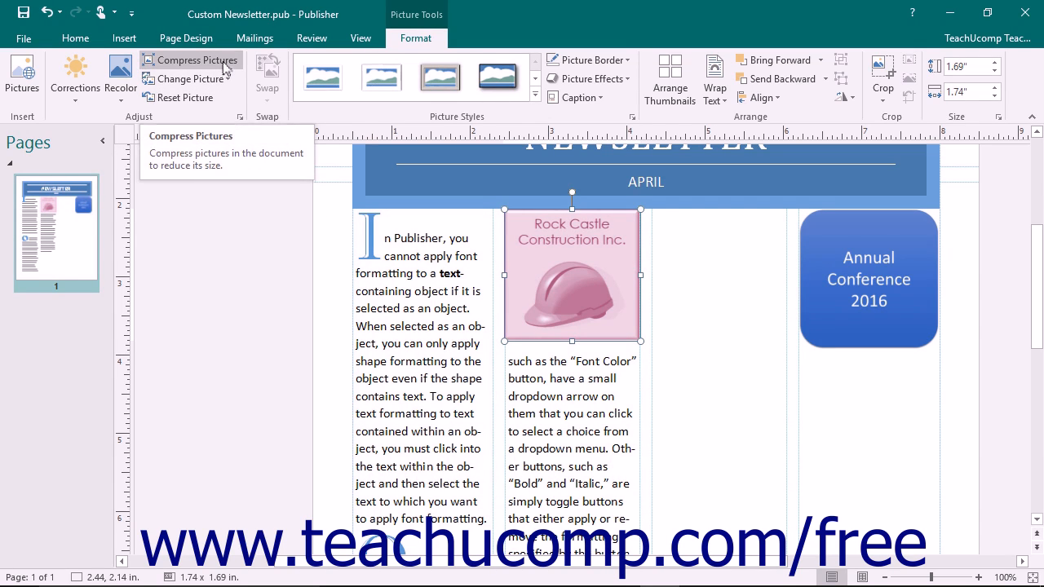
Compress all pictures in the publication for Commercial Printing with every compression option enabled, accepting the picture optimization.
click(197, 60)
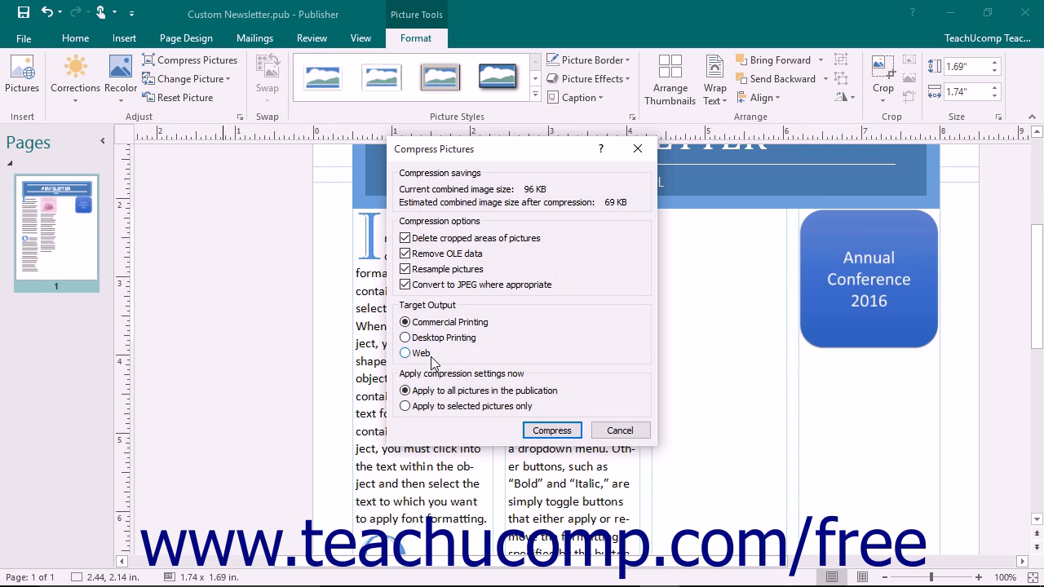
click(534, 433)
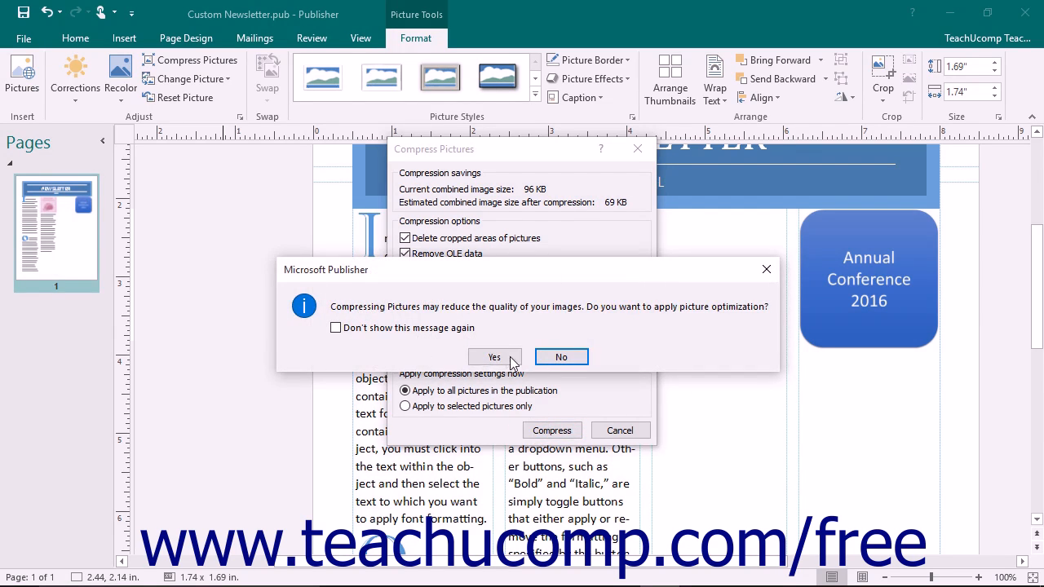
click(494, 357)
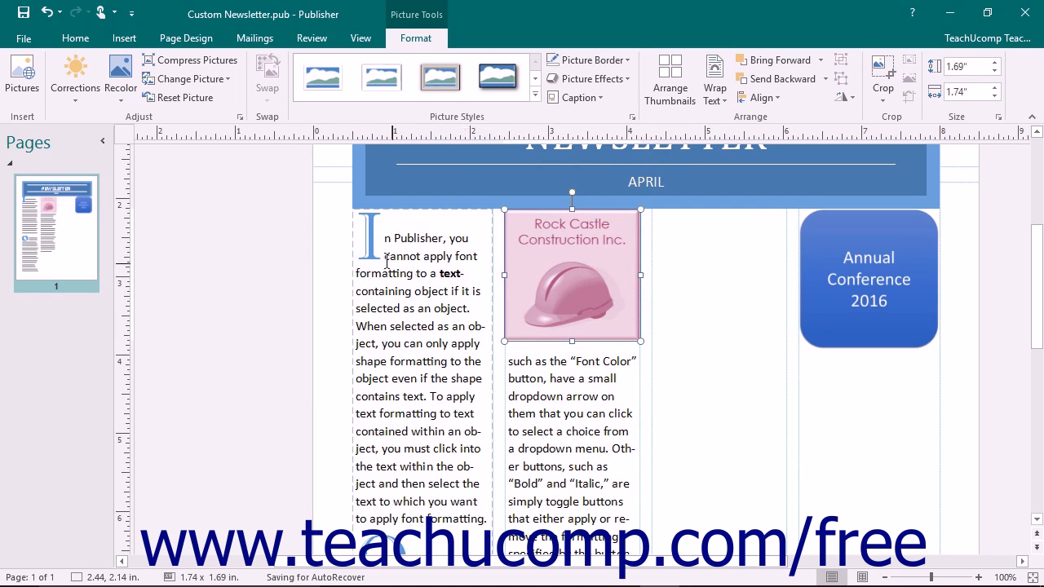
Reset the Rock Castle picture, discarding all of its formatting changes.
click(221, 85)
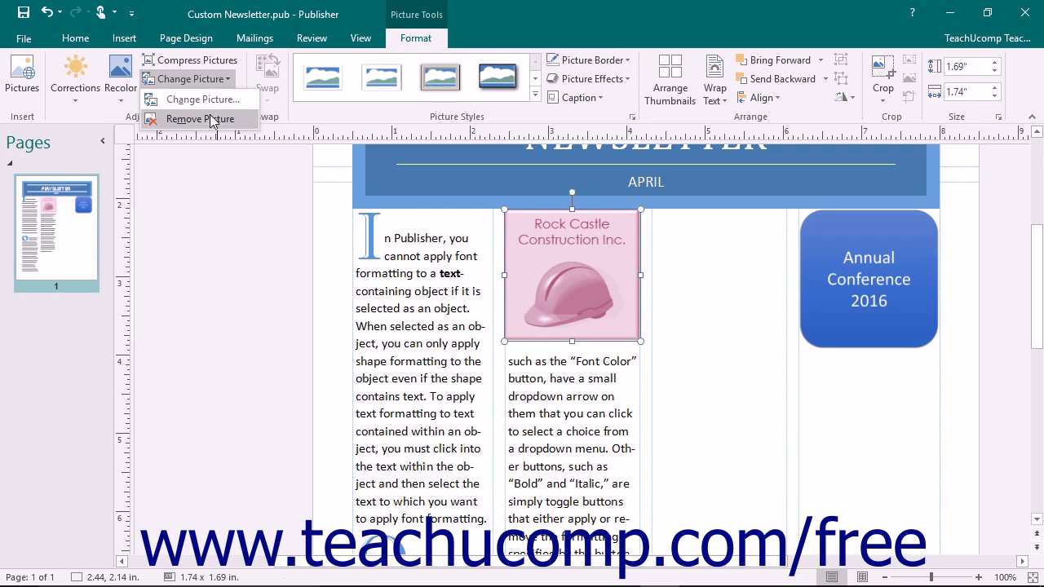
click(217, 188)
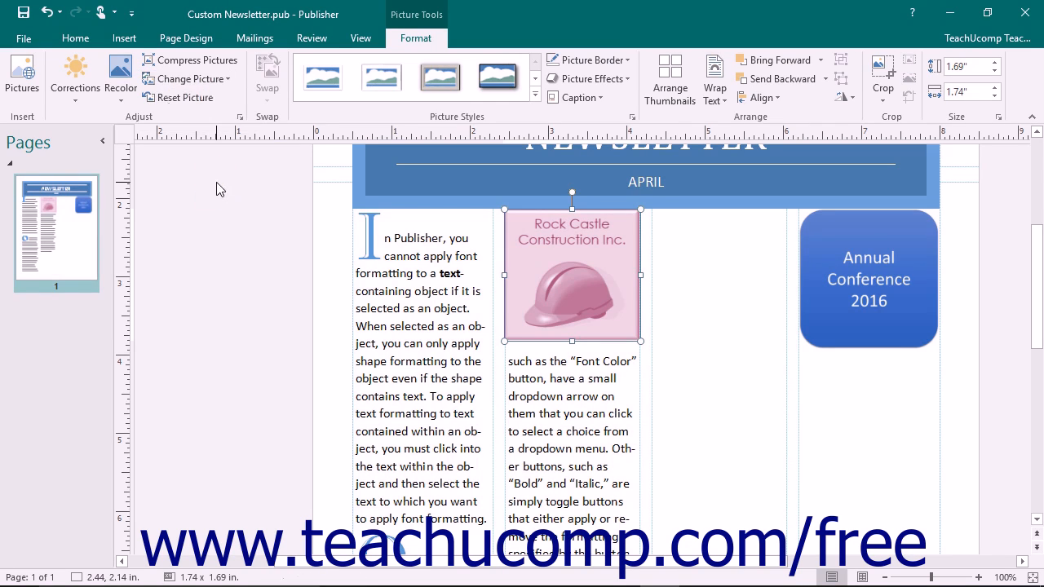
click(203, 96)
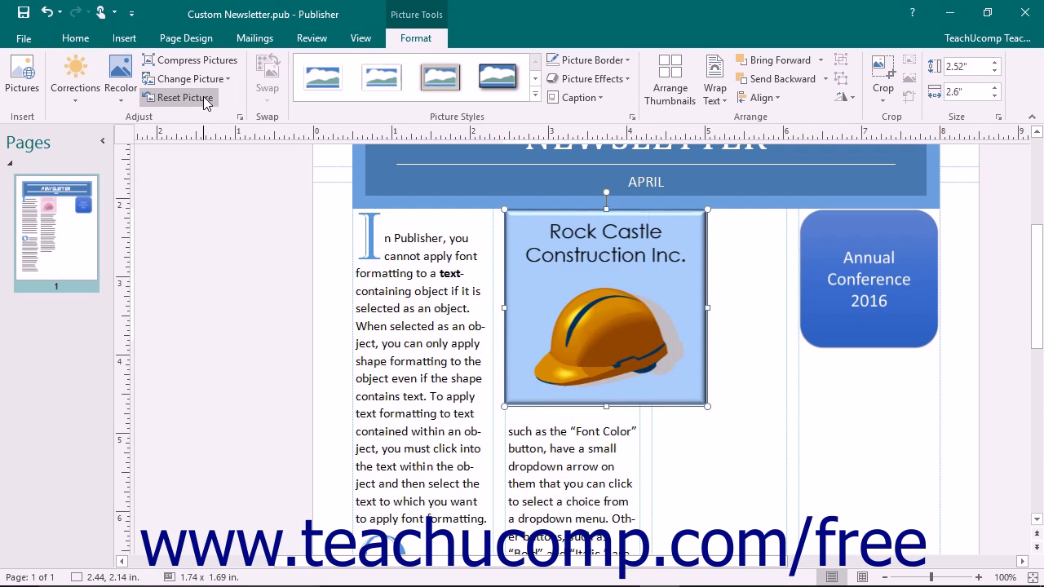
Recolor the Annual Conference 2016 picture with the light gold preset.
click(870, 319)
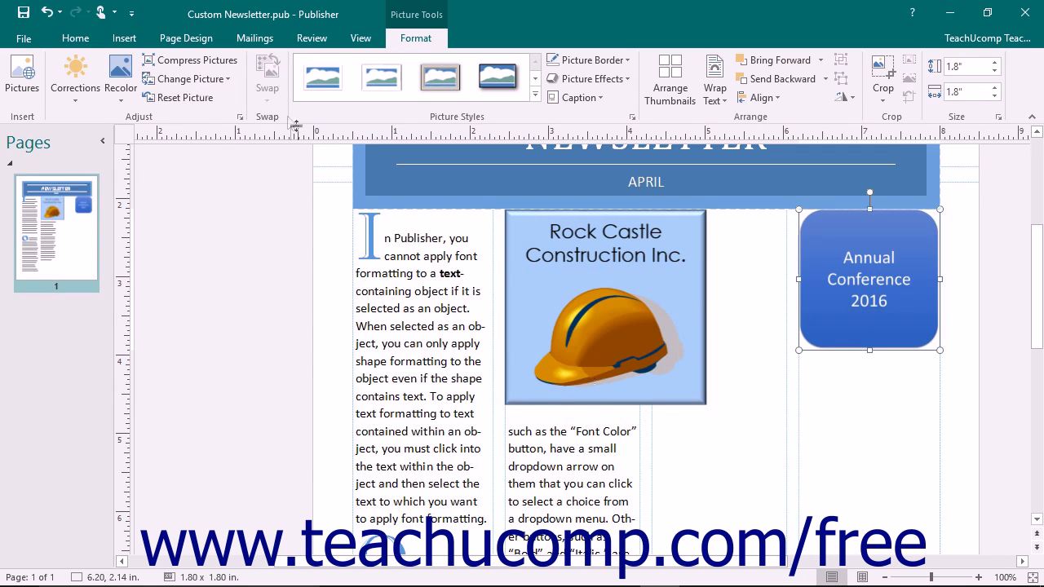
click(120, 87)
click(263, 170)
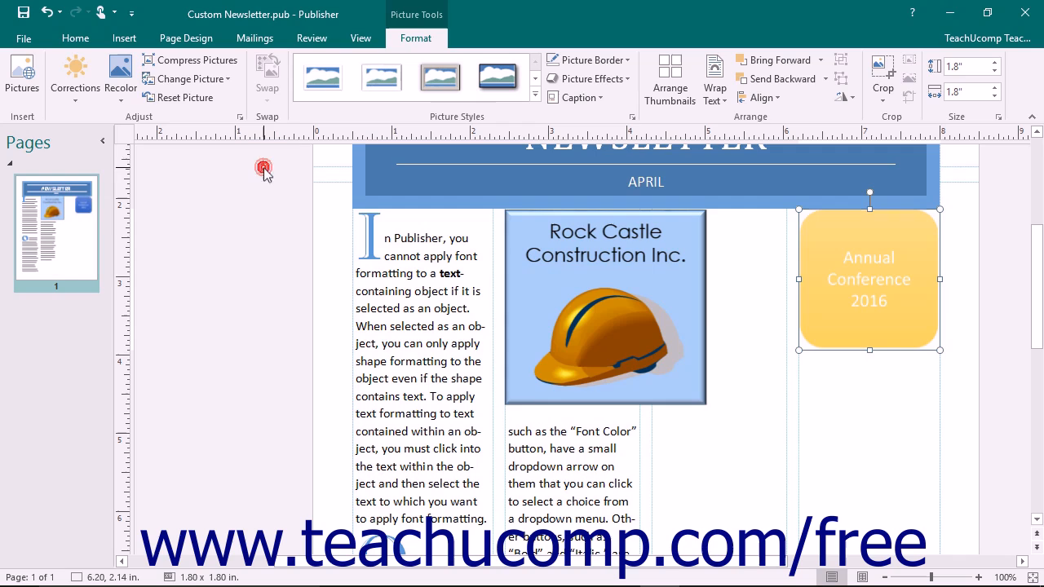
Swap the Annual Conference and Rock Castle pictures with each other, and exchange their formatting only.
shift+click(553, 322)
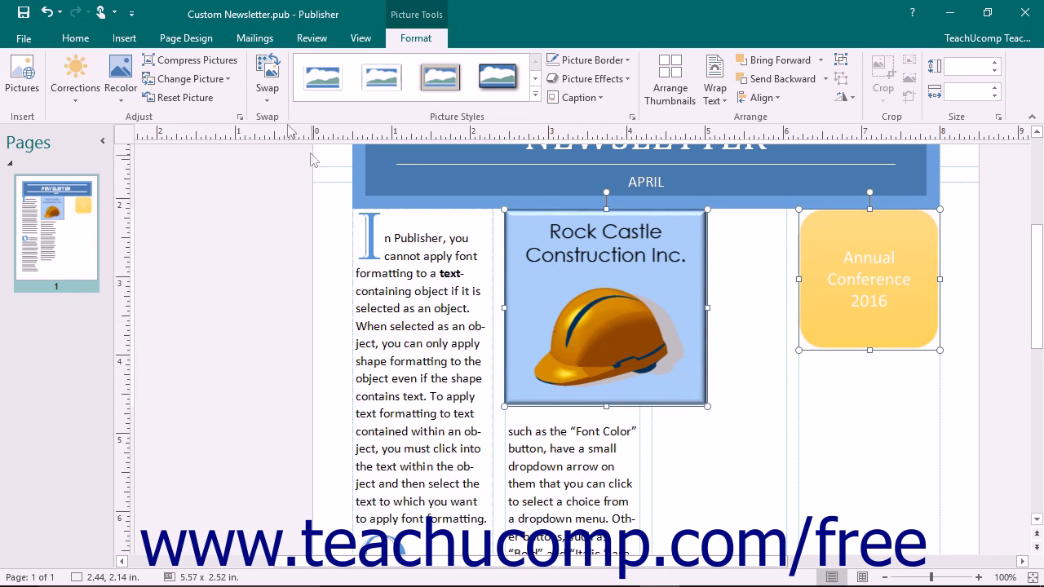
click(268, 73)
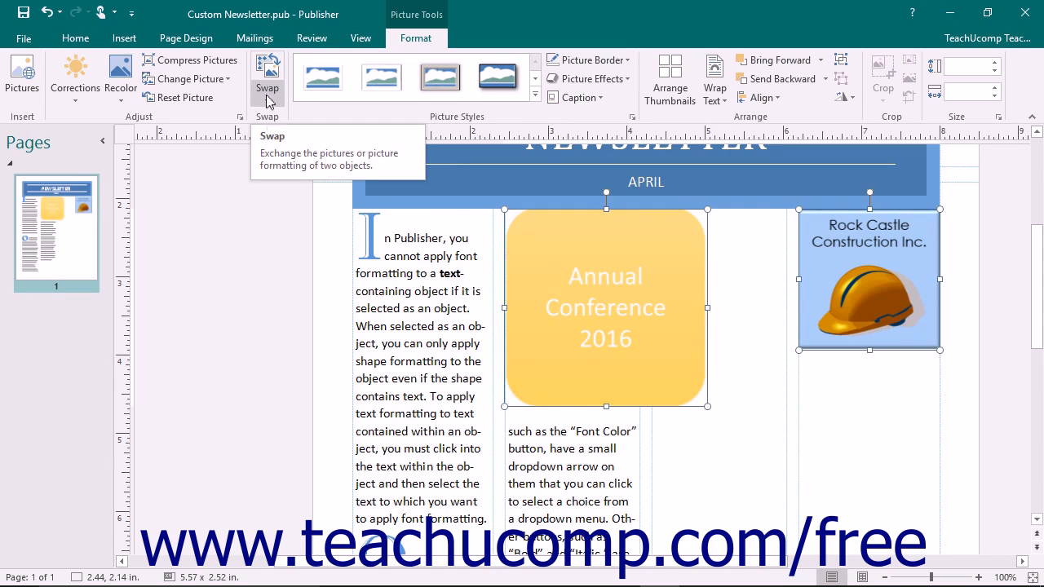
click(268, 99)
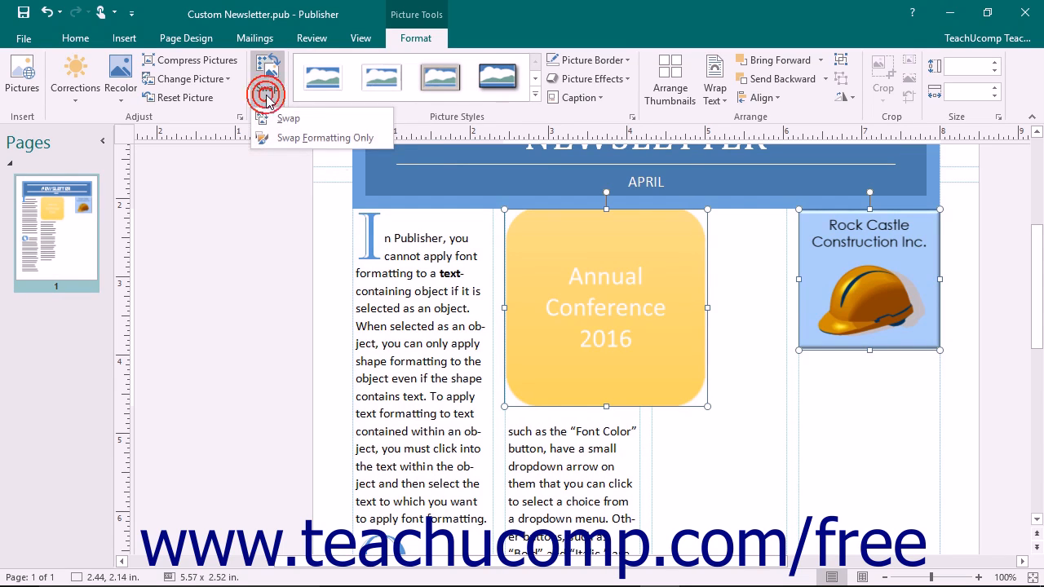
click(283, 139)
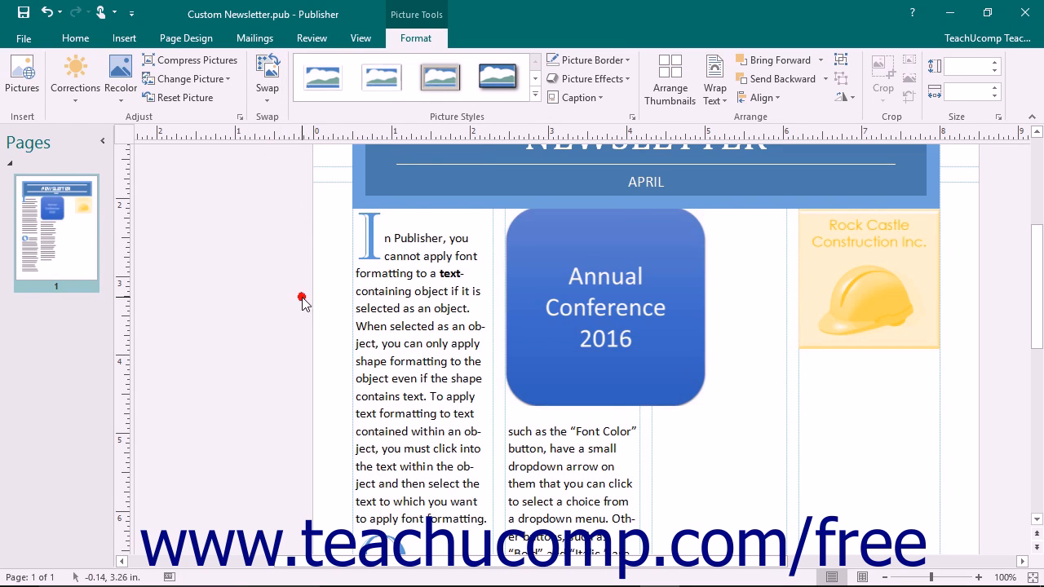
Apply the drop-shadow picture style to the Annual Conference picture and sample its border colour from the light blue newsletter header band.
click(560, 290)
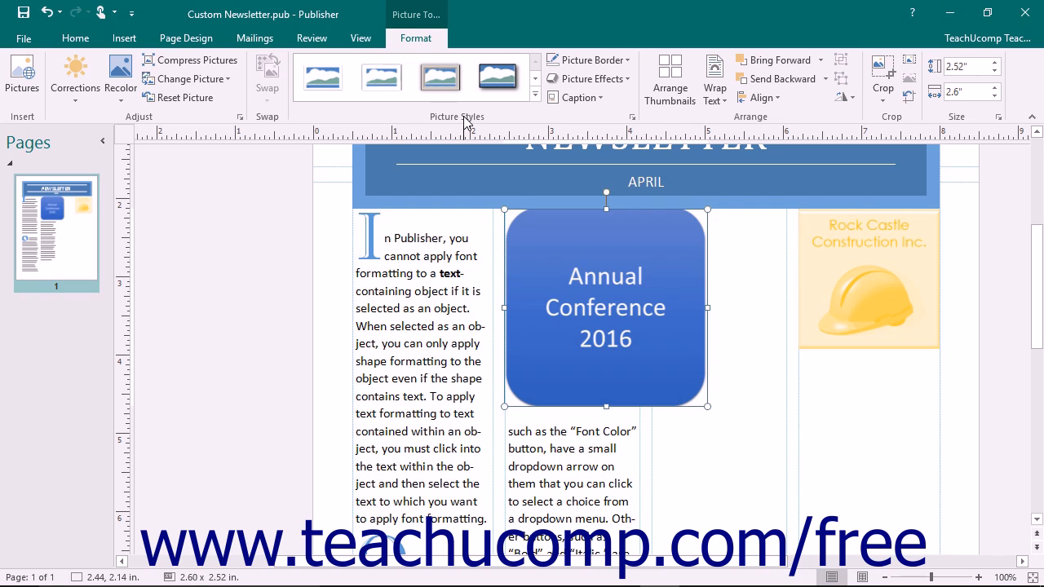
click(501, 85)
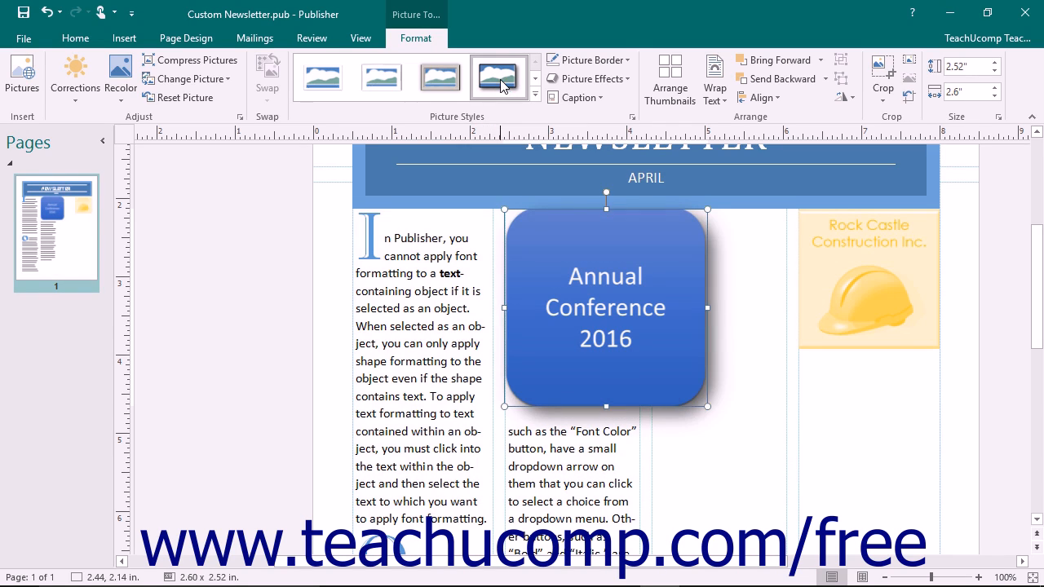
click(593, 61)
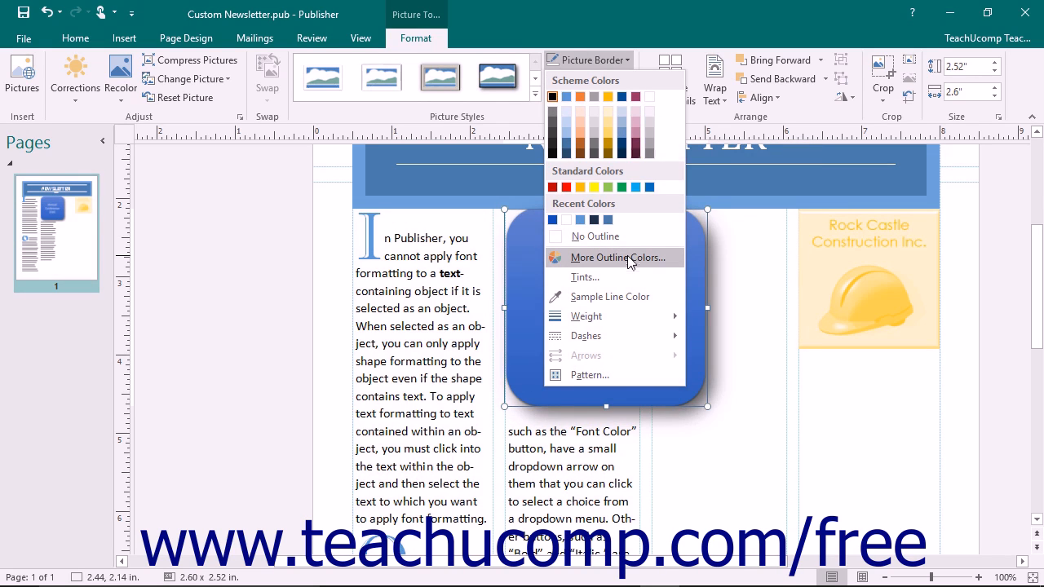
click(626, 297)
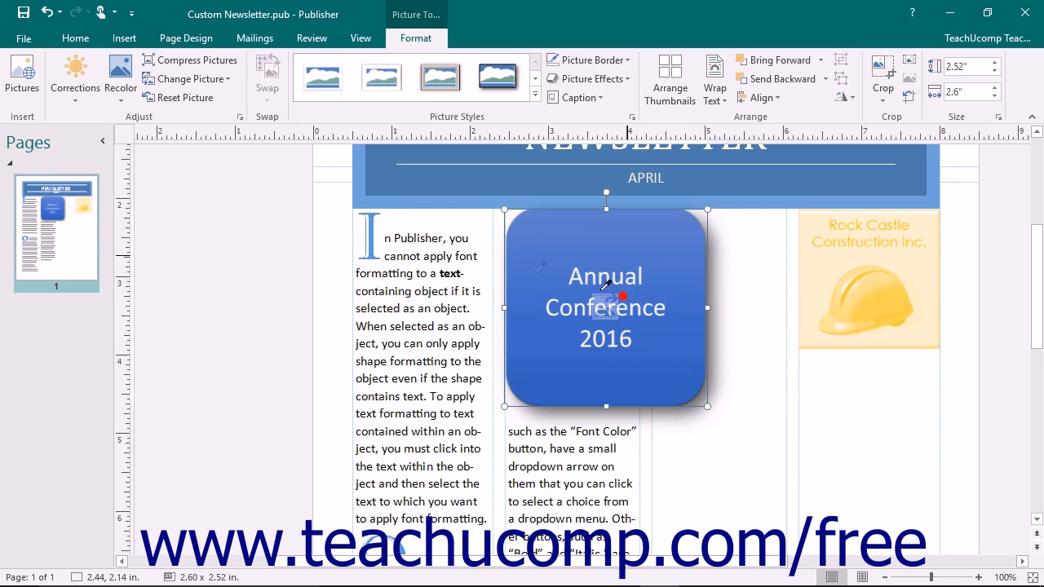
click(454, 200)
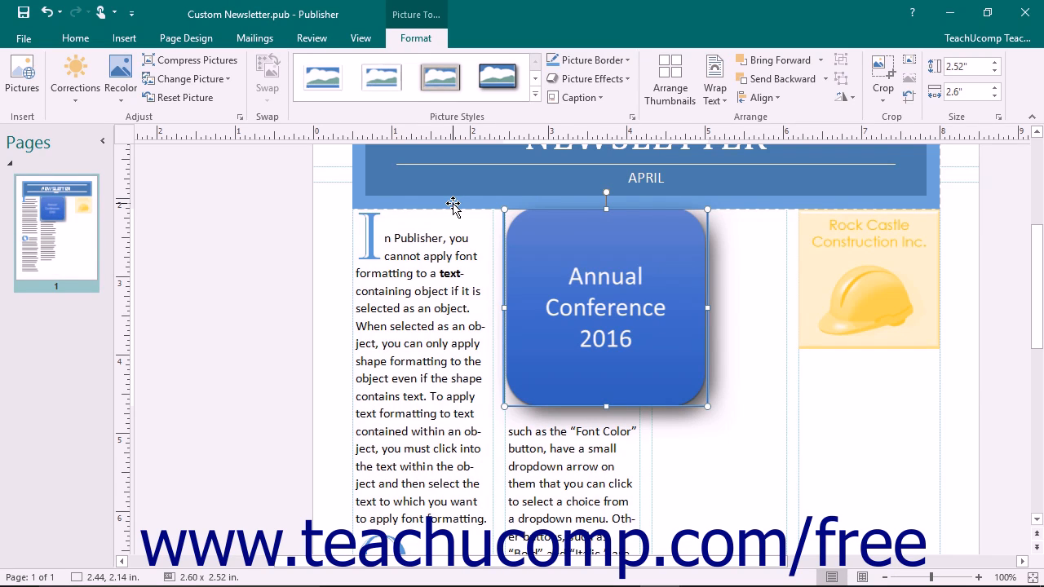
Set the Annual Conference picture's border weight to 4½ pt and its line style to long dashes.
click(614, 65)
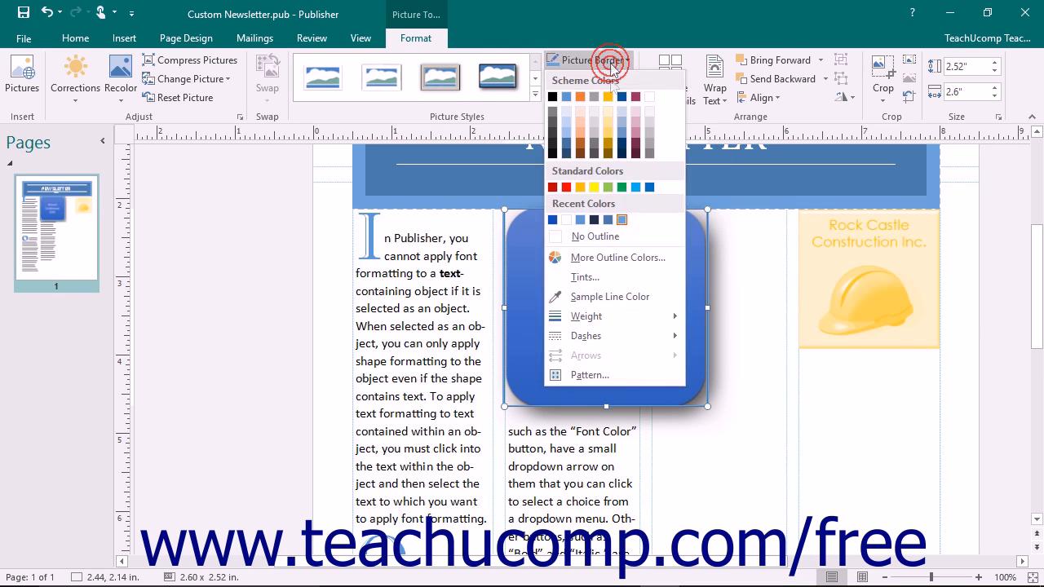
mouse_move(623, 317)
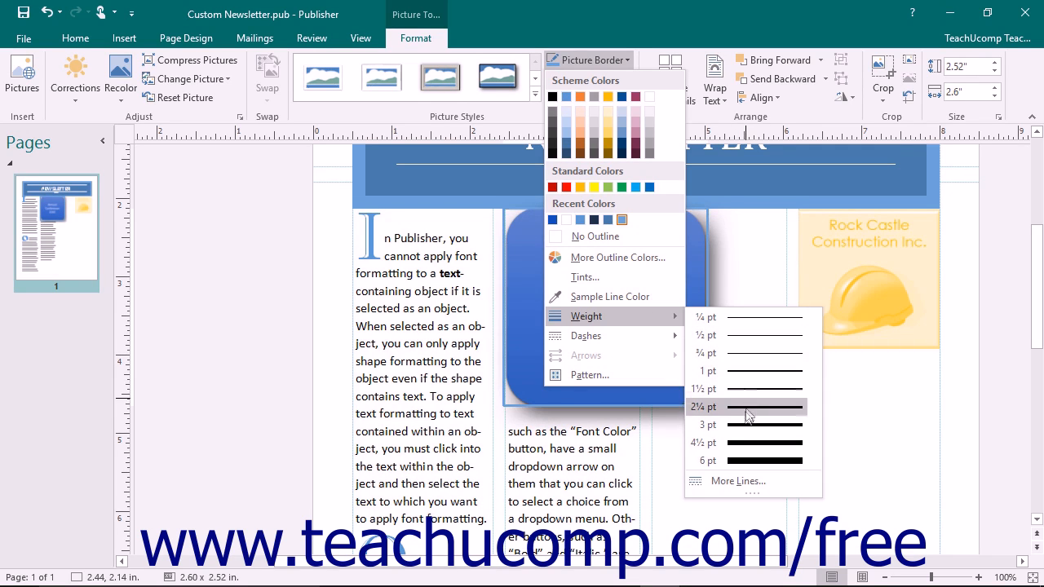
click(742, 449)
click(616, 60)
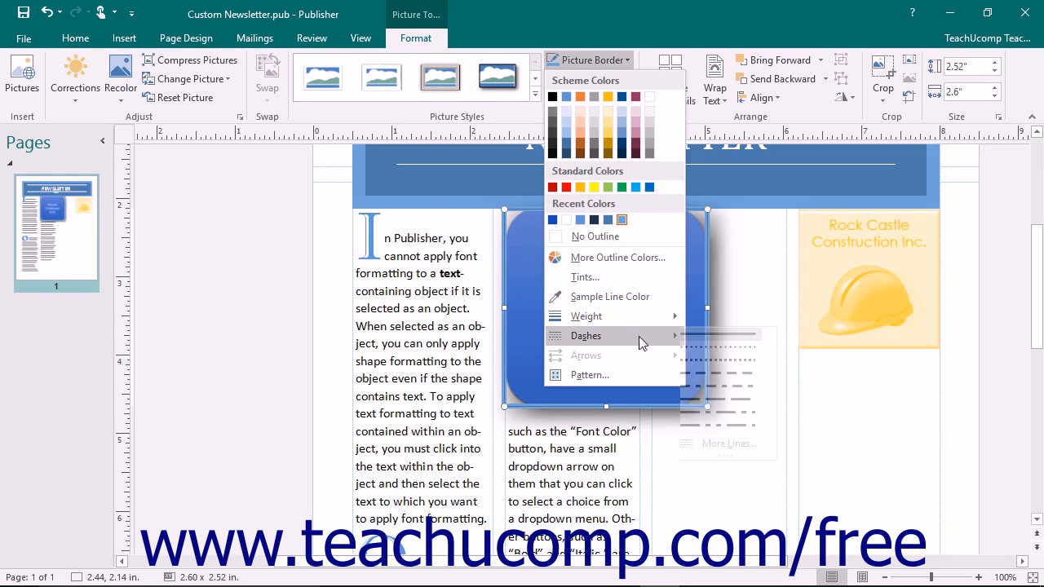
mouse_move(639, 336)
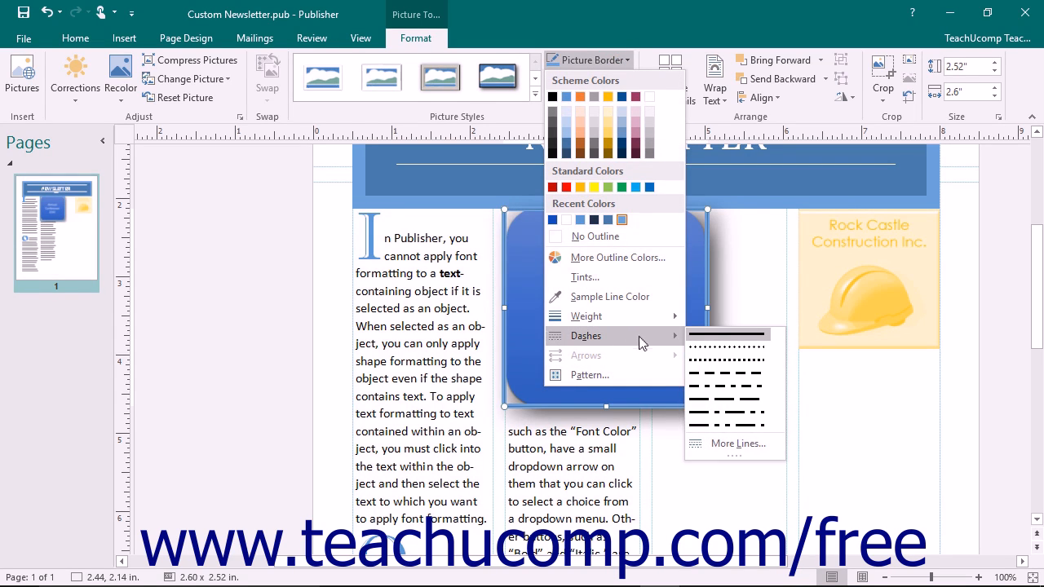
click(722, 400)
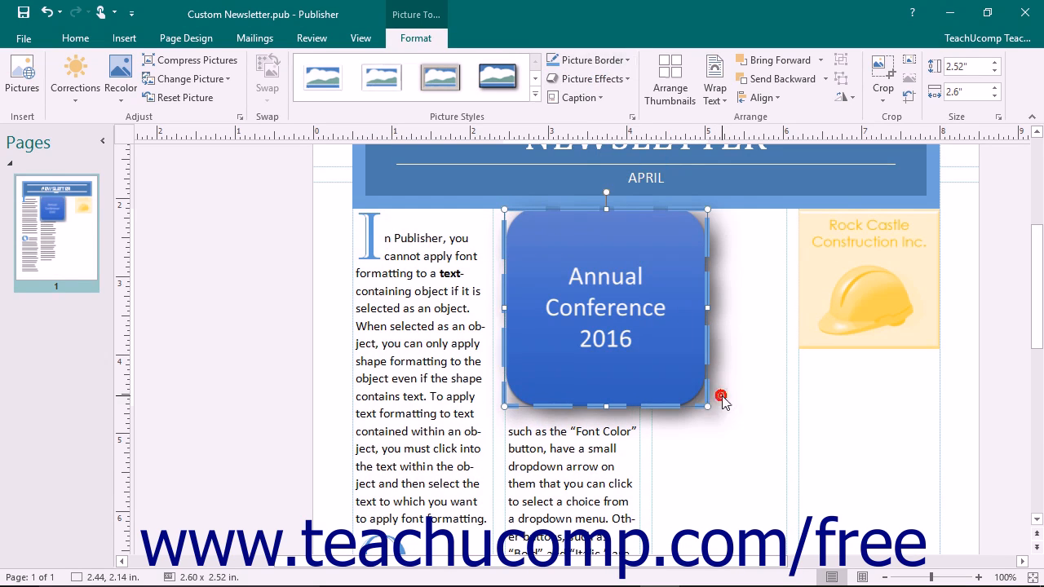
Give the Annual Conference picture's border the 90% line pattern with a light pink foreground colour.
click(614, 66)
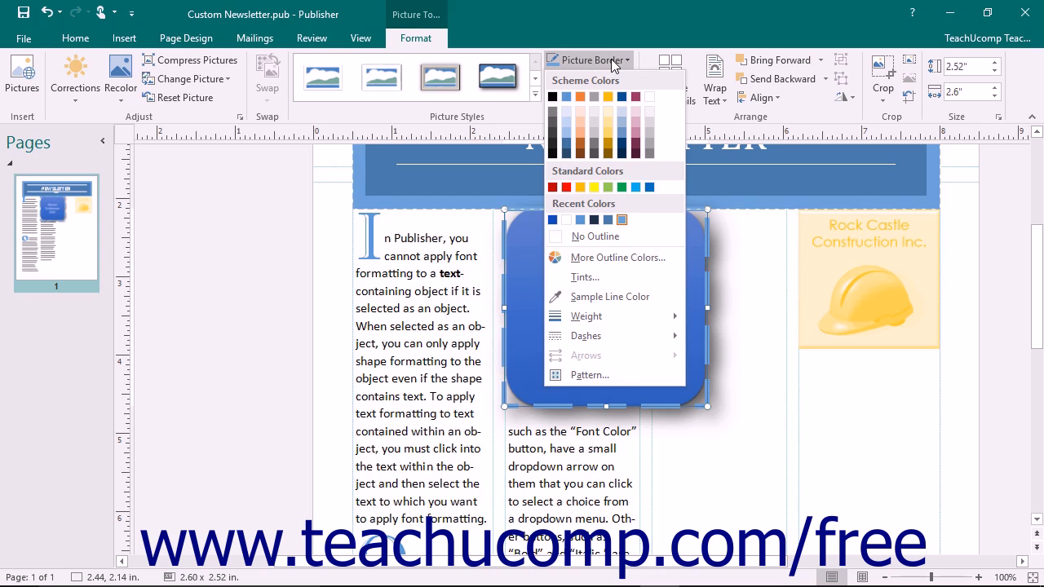
click(621, 373)
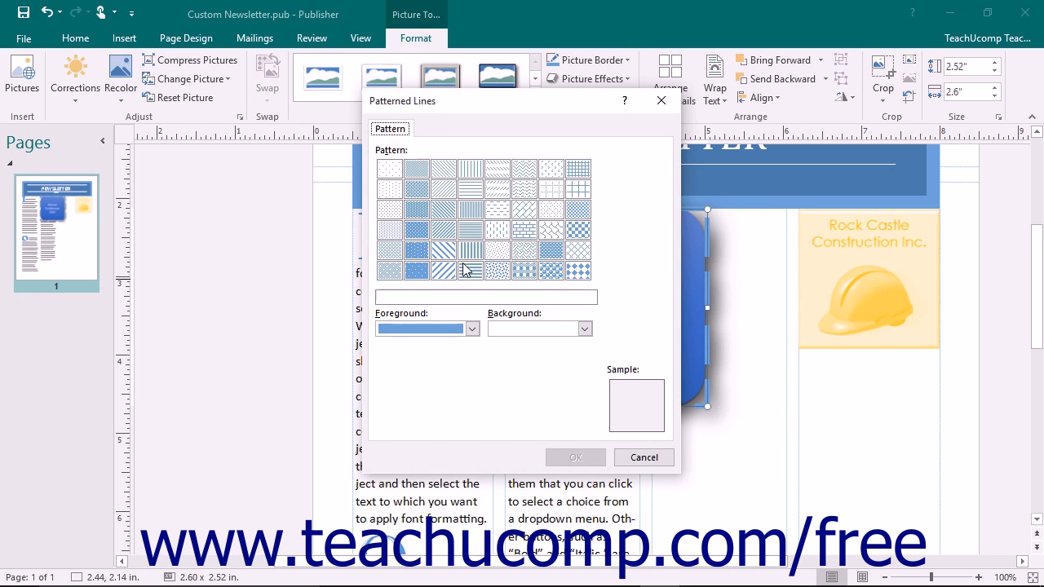
click(472, 330)
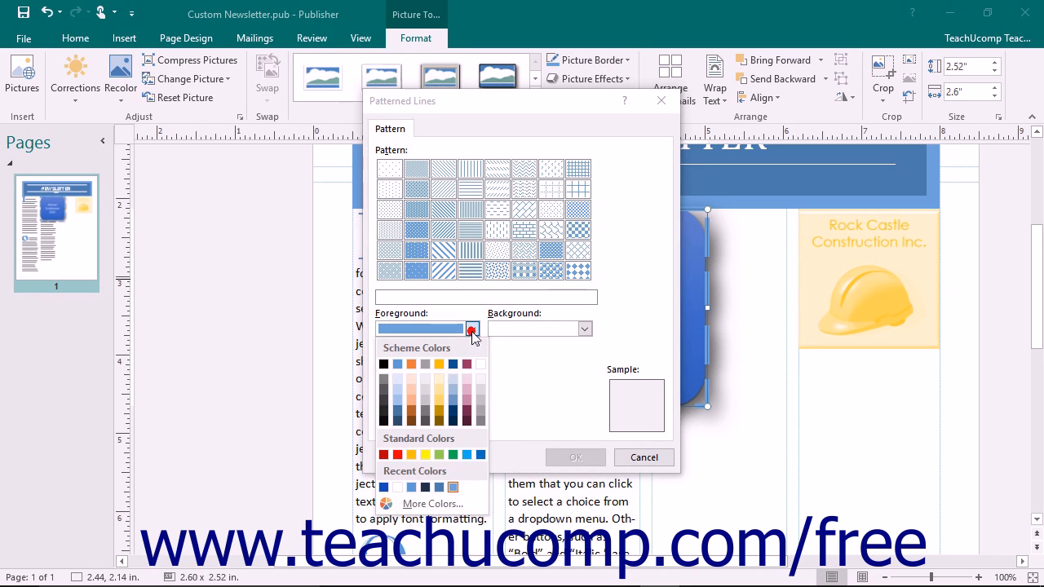
click(467, 390)
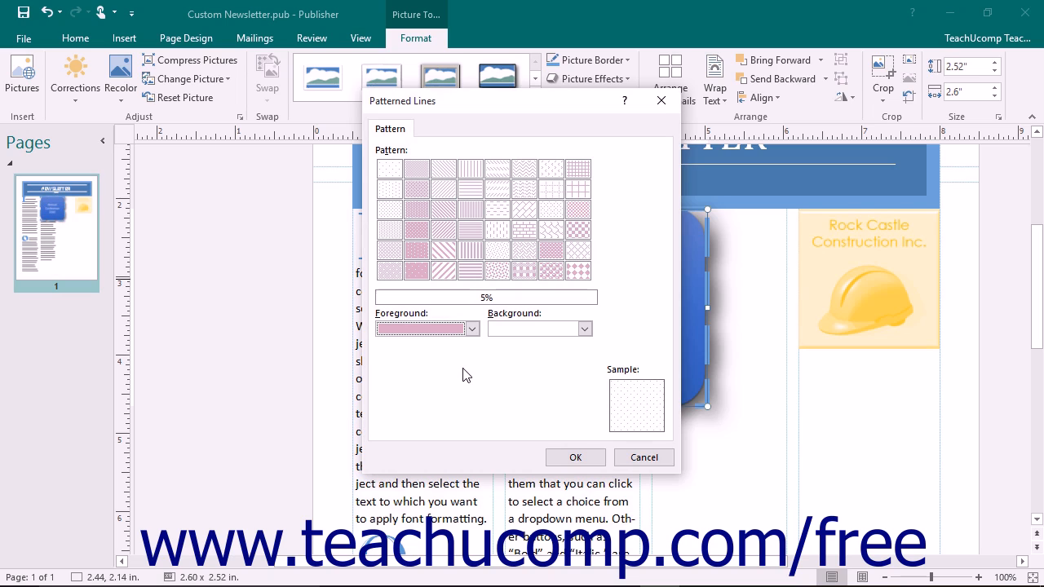
click(417, 274)
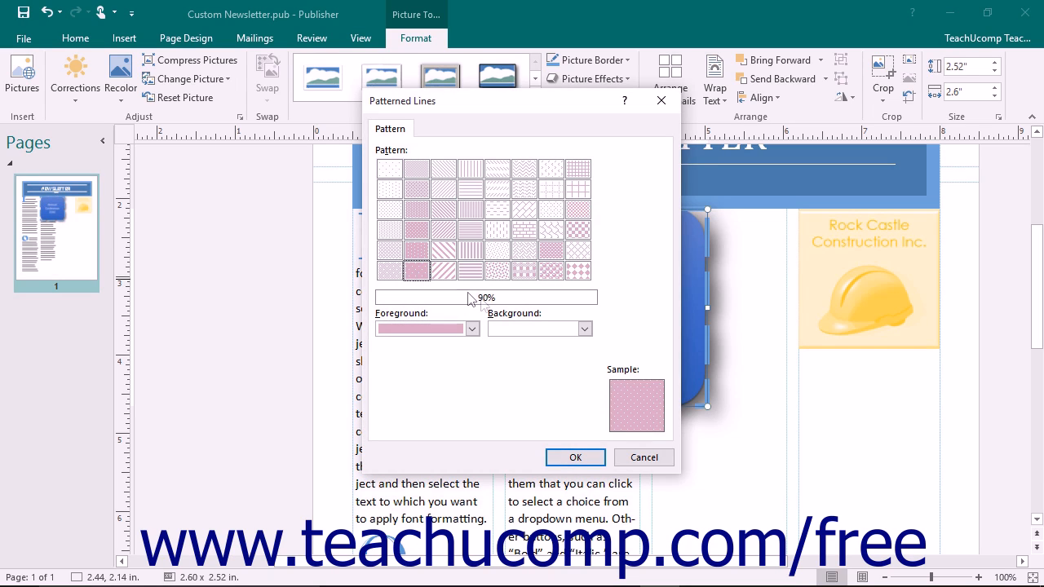
click(575, 457)
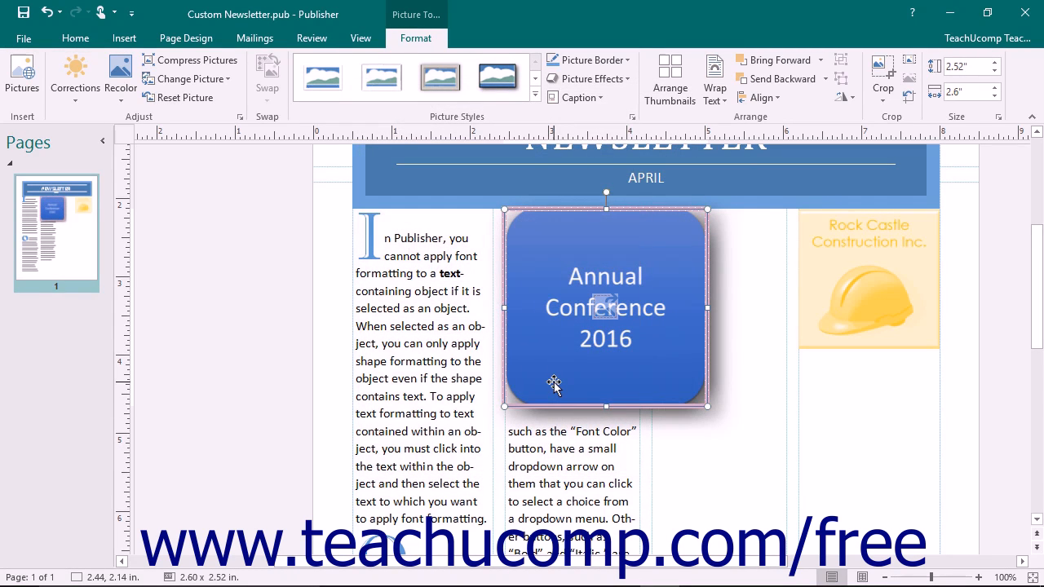
Apply the third-size blue glow variation to the Annual Conference picture and add a plain formatted vertical caption on its left side.
click(617, 82)
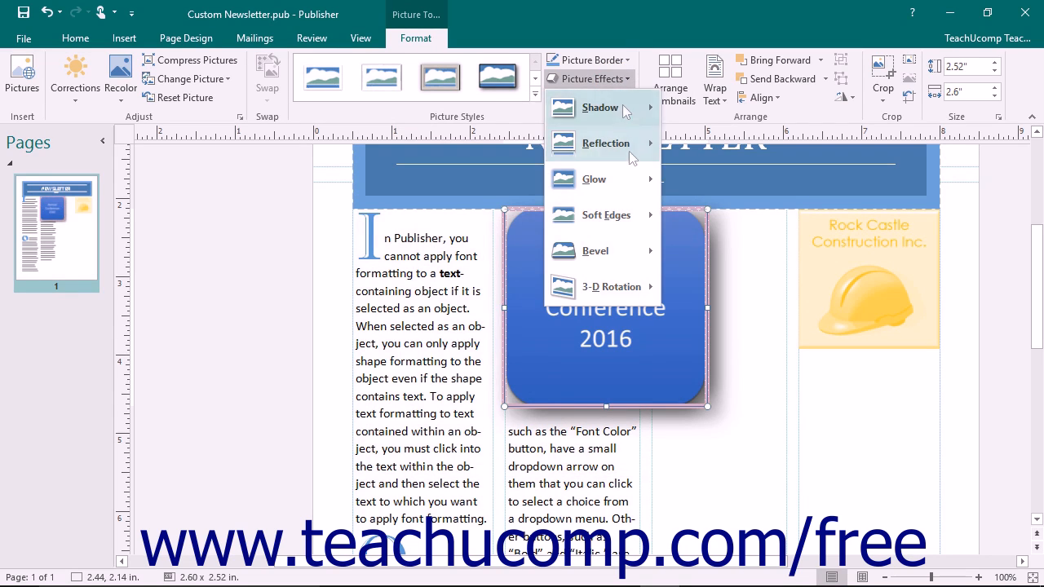
mouse_move(630, 185)
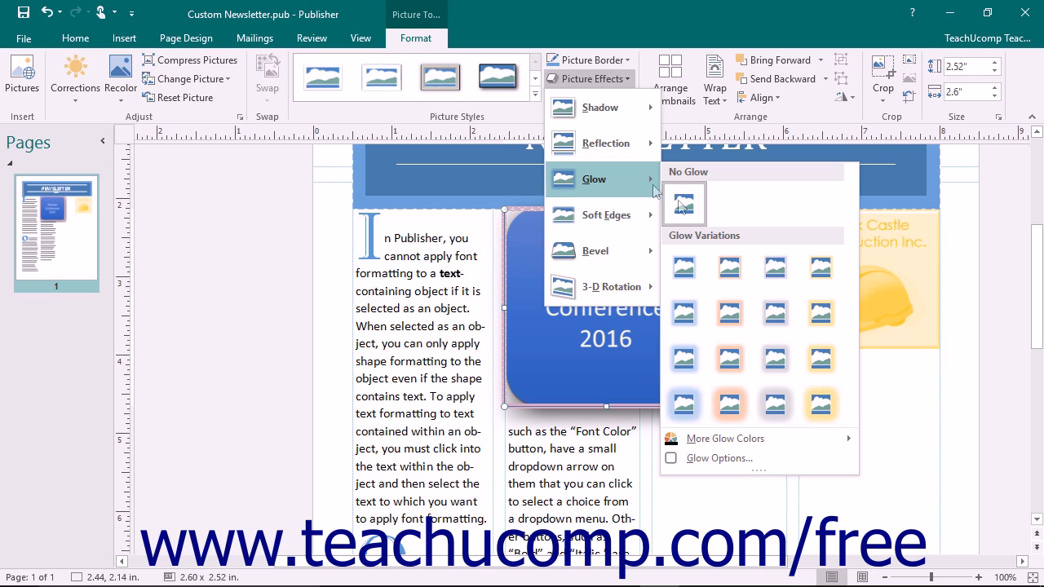
click(695, 367)
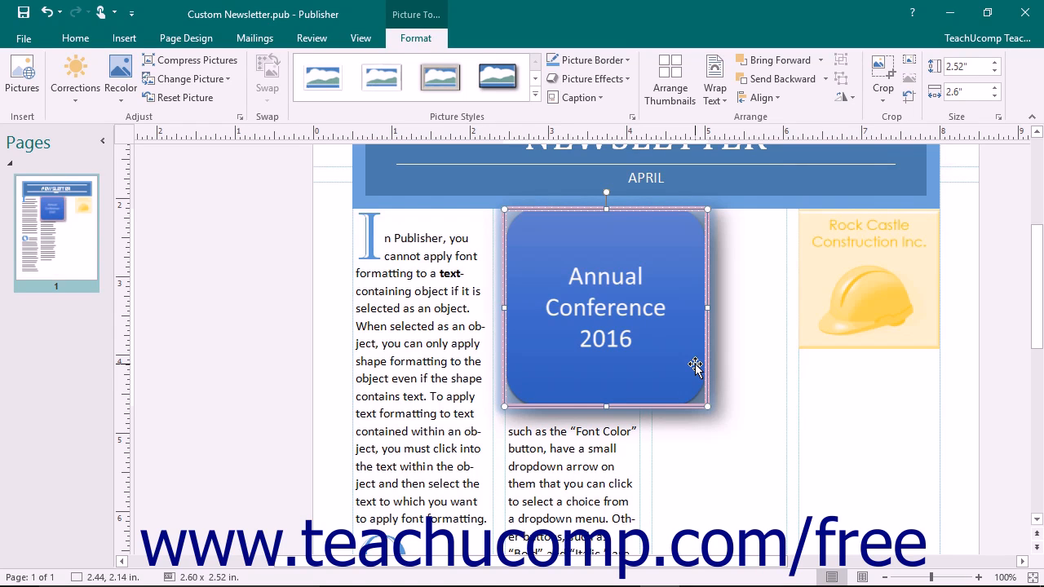
click(590, 99)
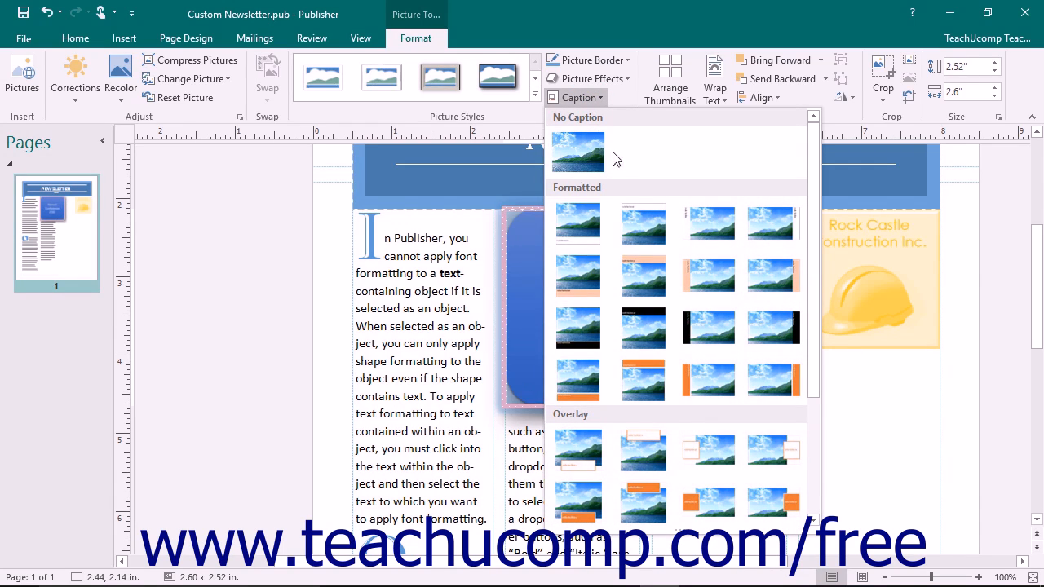
click(696, 235)
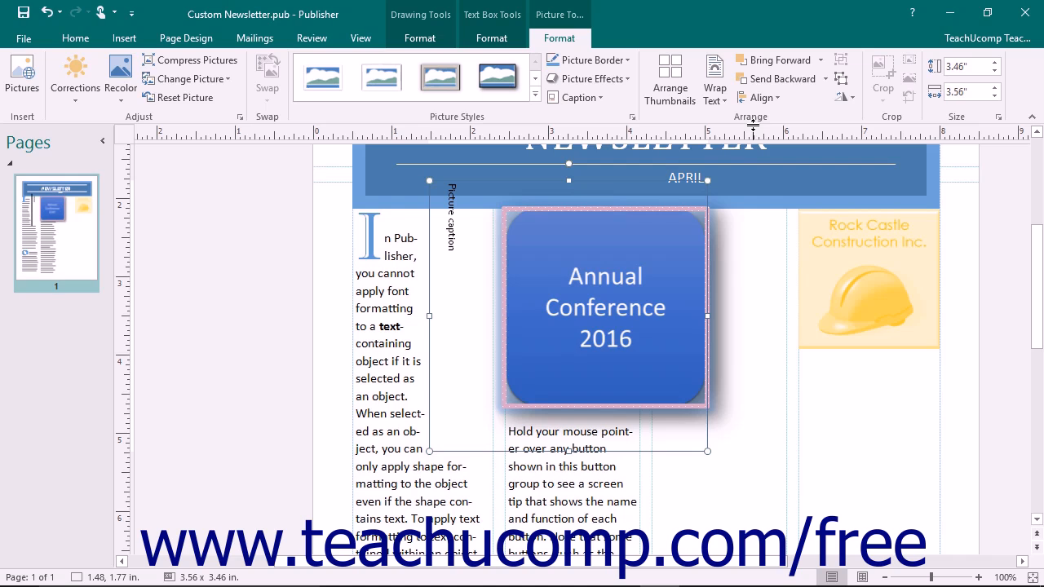
Arrange the Annual Conference picture as a thumbnail off the page and move it back into the upper part of the second text column.
click(676, 98)
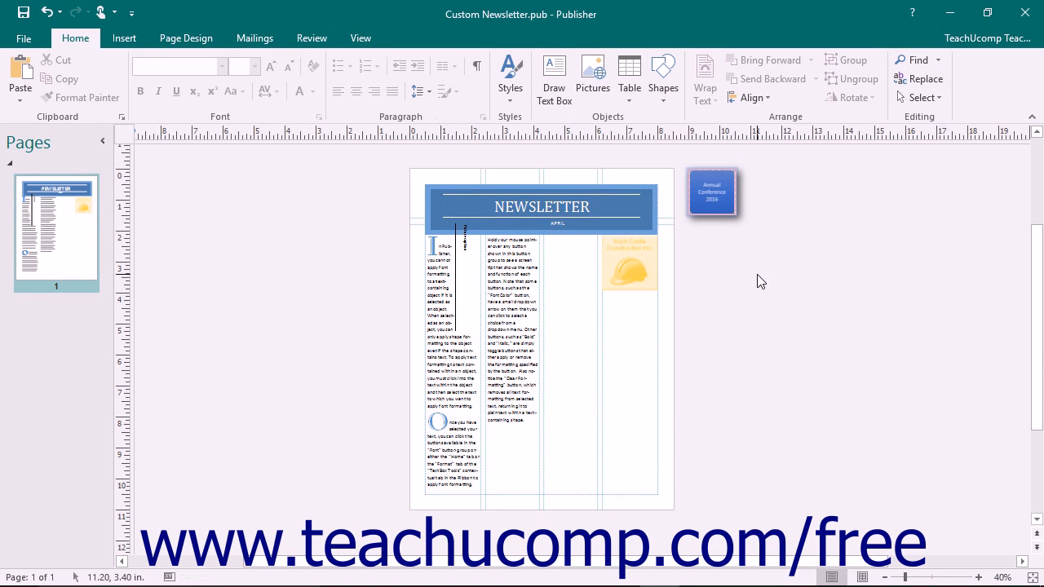
drag(712, 188, 525, 269)
scroll(524, 271, up, 4)
scroll(524, 270, down, 1)
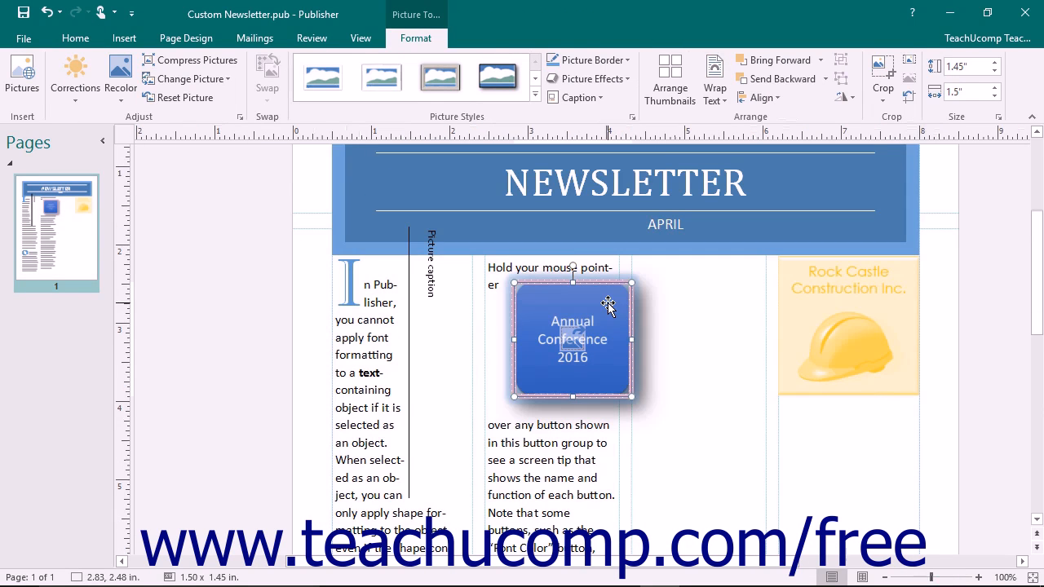
Set the Annual Conference picture's text wrapping to Tight and send the picture backward behind the column text.
click(718, 97)
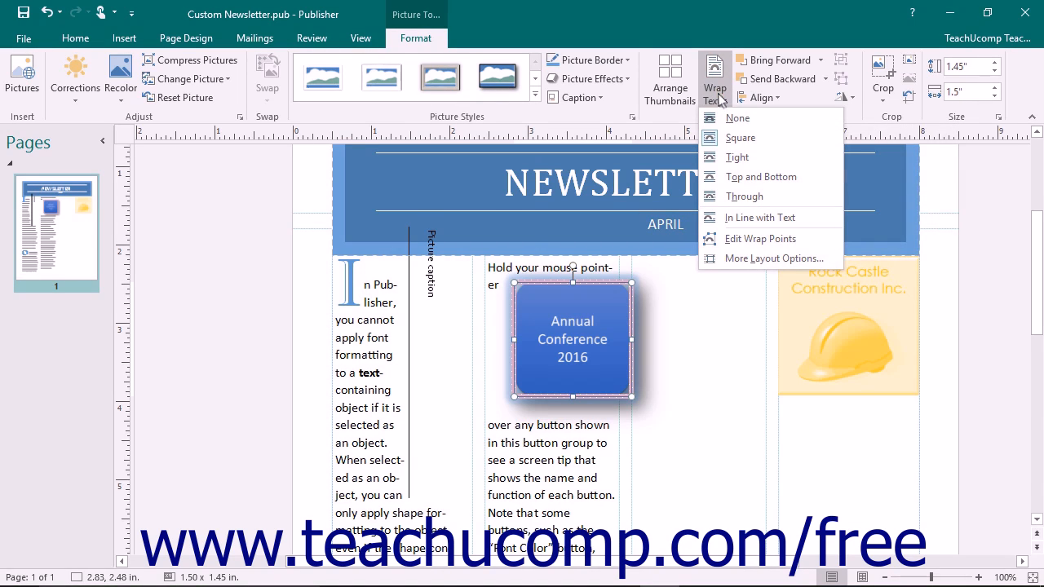
click(729, 157)
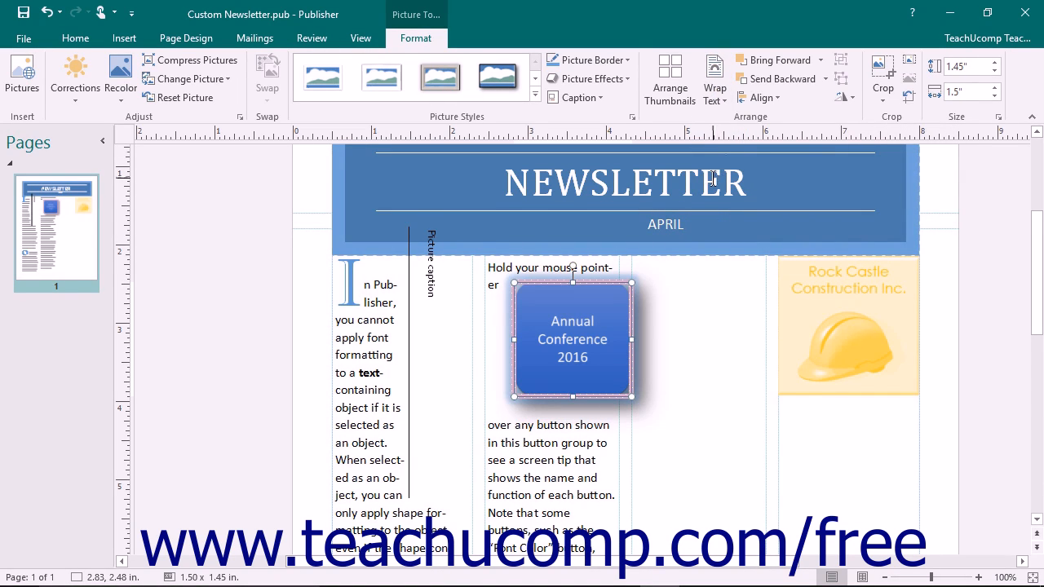
click(820, 60)
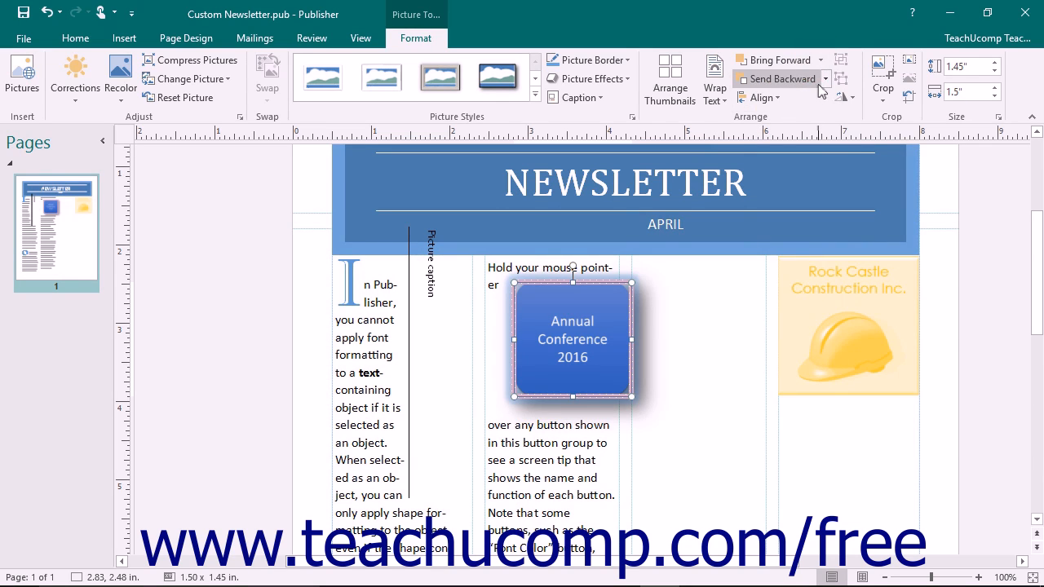
click(820, 80)
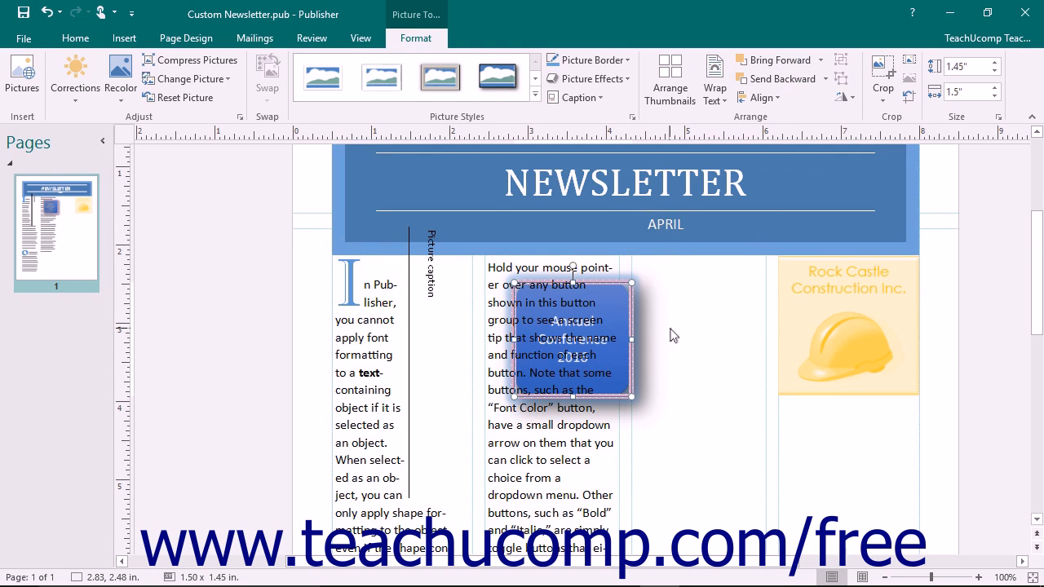
Group the Annual Conference and Rock Castle pictures and ungroup them again.
click(781, 104)
click(758, 98)
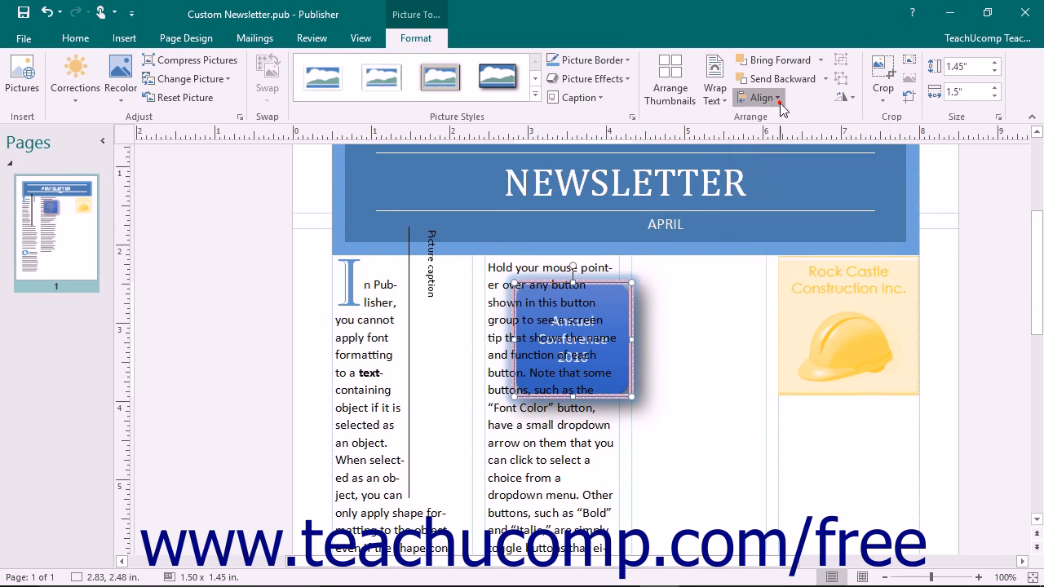
shift+click(833, 330)
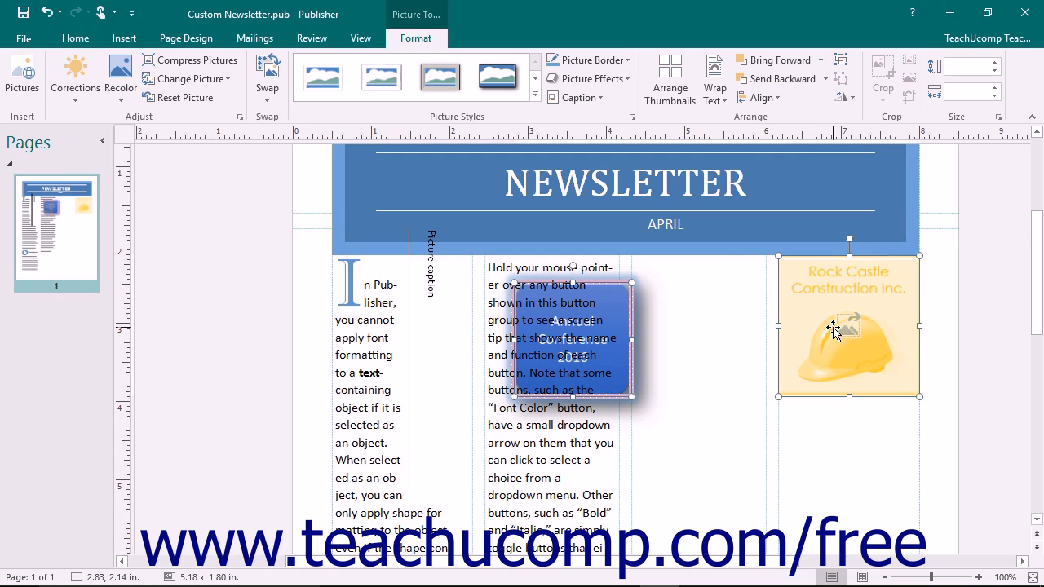
click(840, 68)
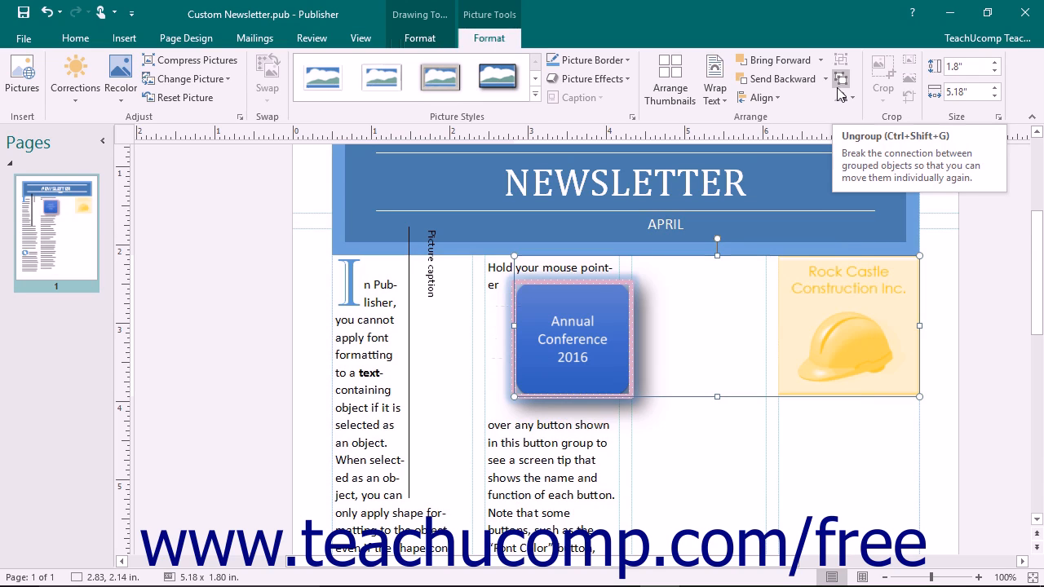
click(838, 88)
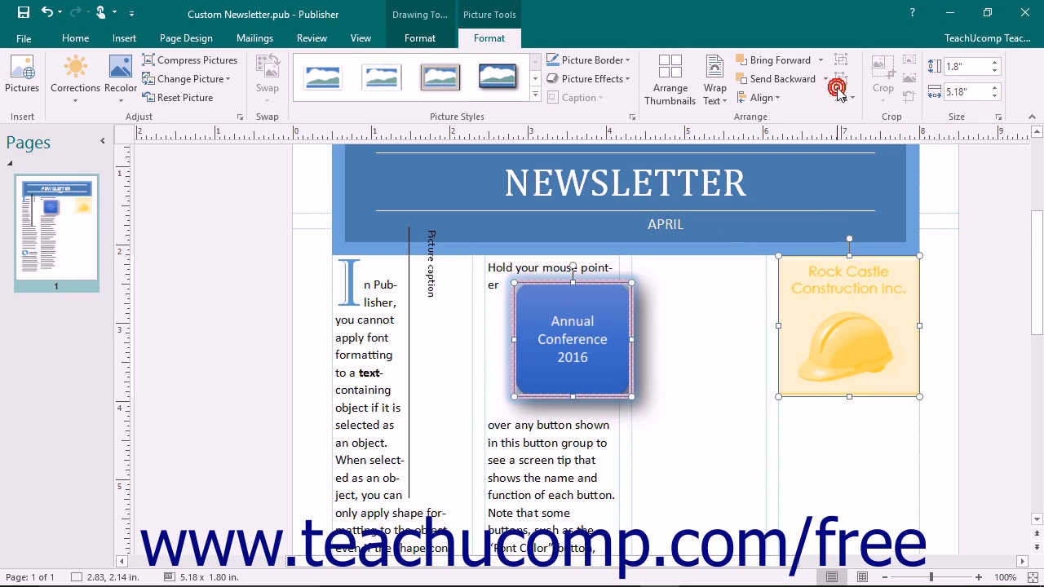